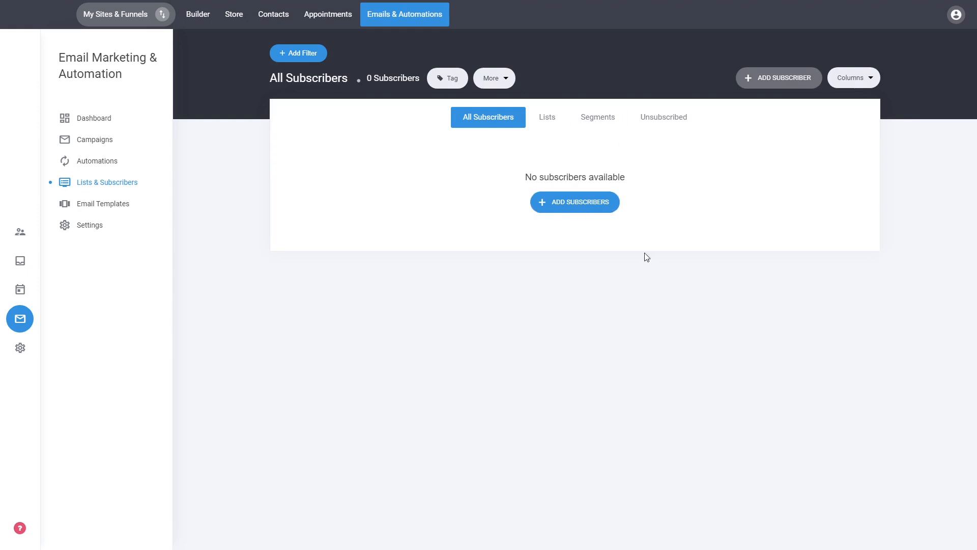
# - Try the new subscriber form's single-add and import modes, then close it without saving
pyautogui.click(580, 203)
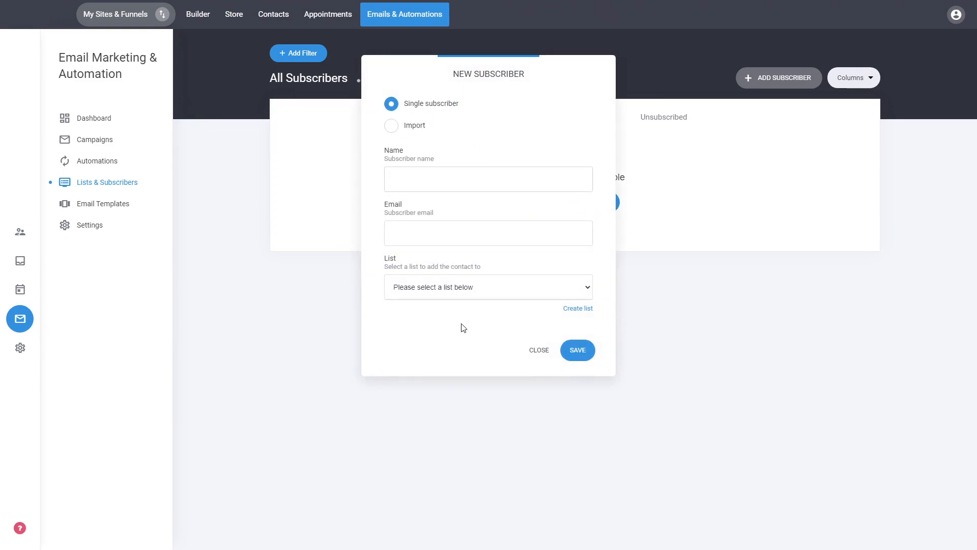
pyautogui.click(411, 133)
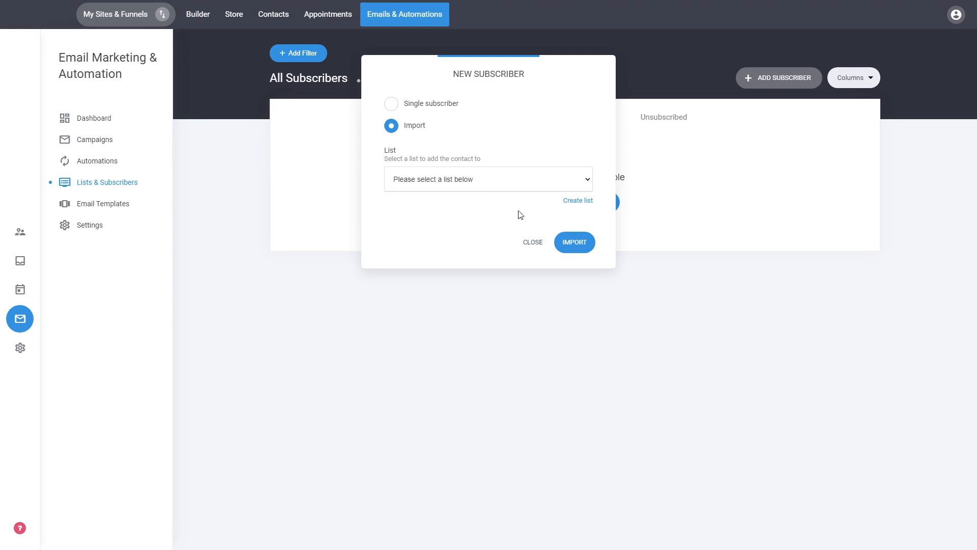
pyautogui.click(423, 106)
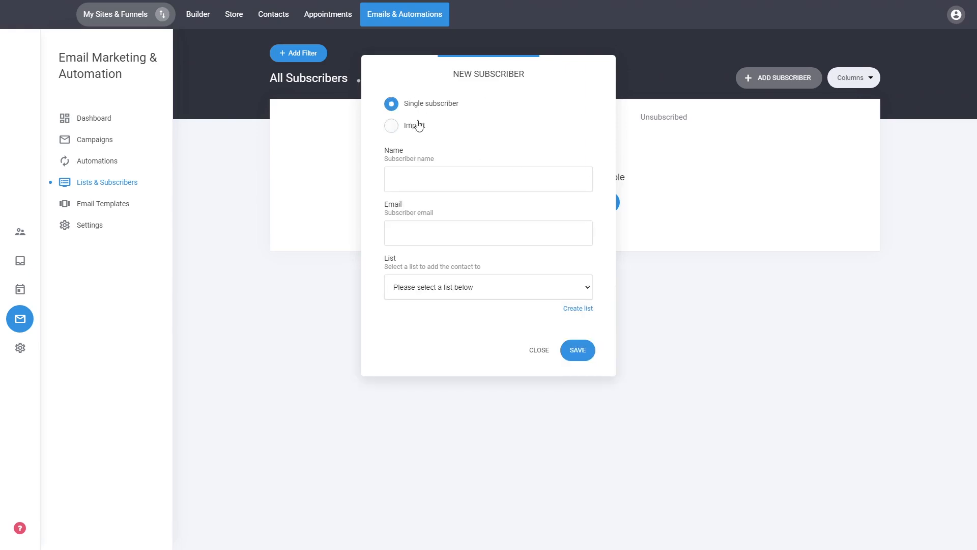
pyautogui.click(417, 126)
pyautogui.click(529, 243)
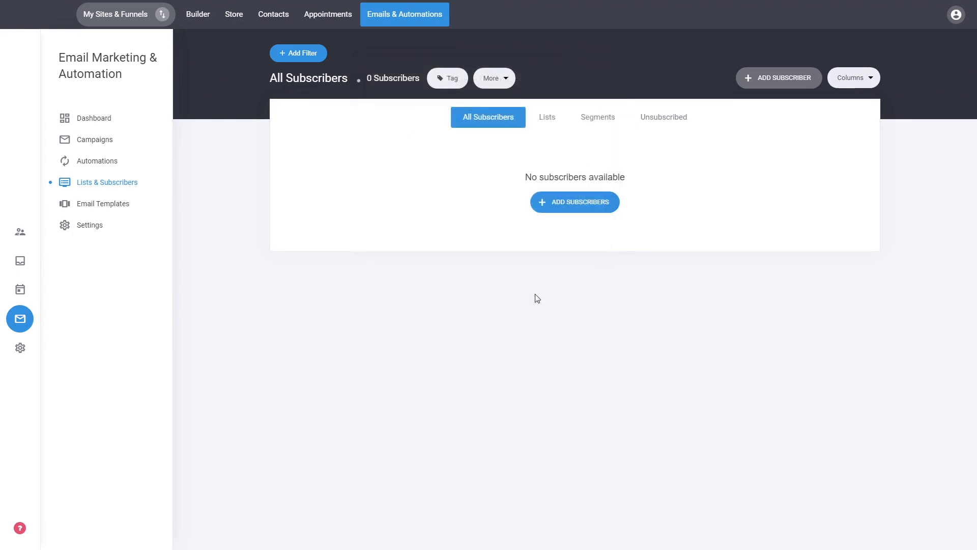
# - Look through the Lists and Segments tabs, then go back to All Subscribers
pyautogui.click(552, 126)
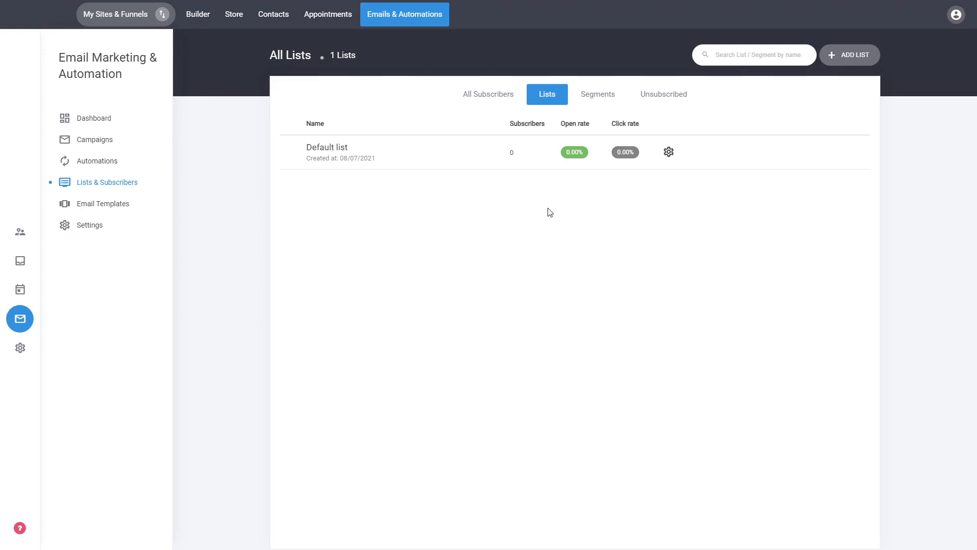
pyautogui.click(604, 96)
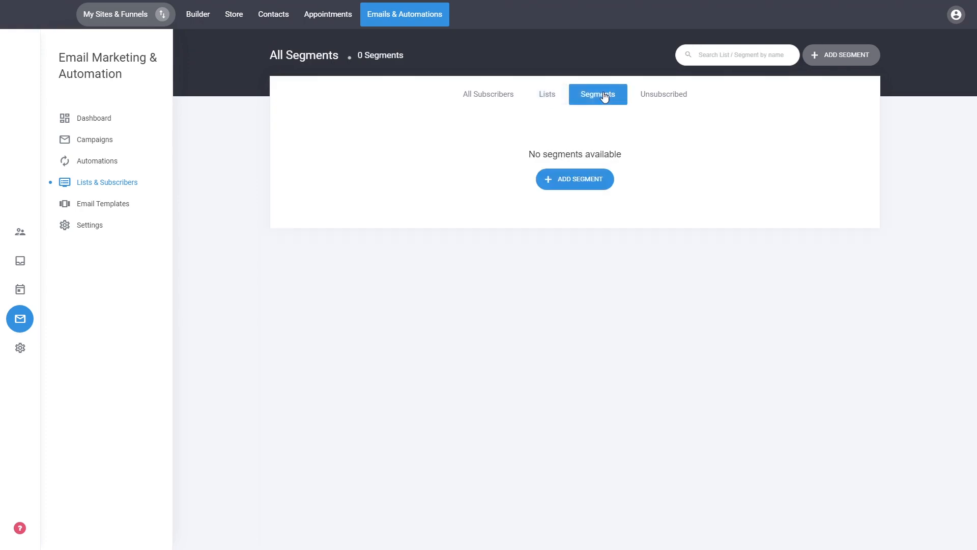
pyautogui.click(505, 96)
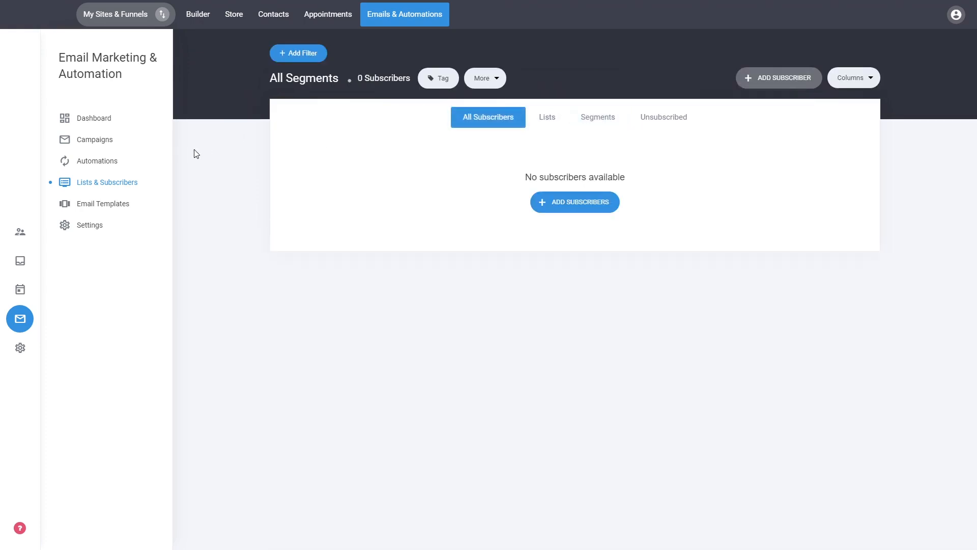
# - Filter subscribers by Country is Australia and save it as the segment 'Australians'
pyautogui.click(311, 60)
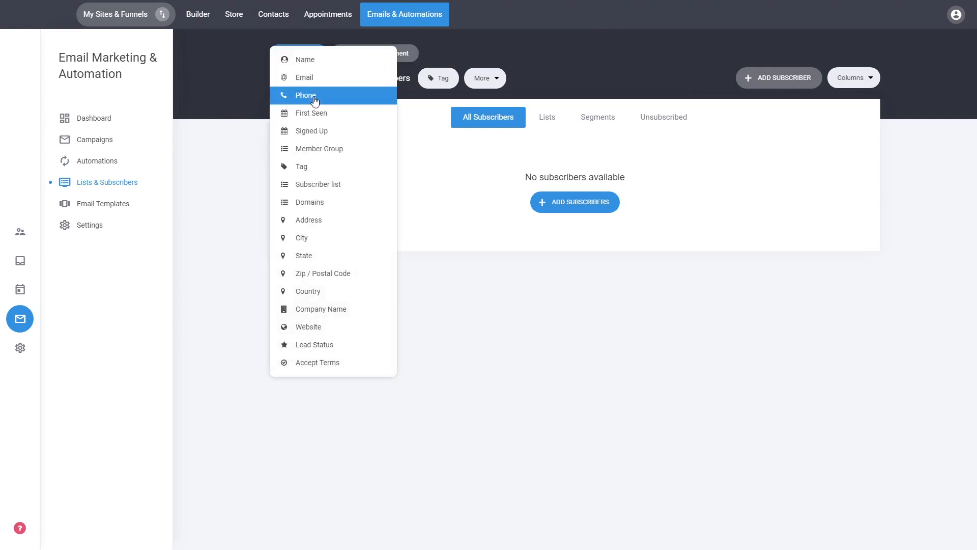
pyautogui.click(307, 291)
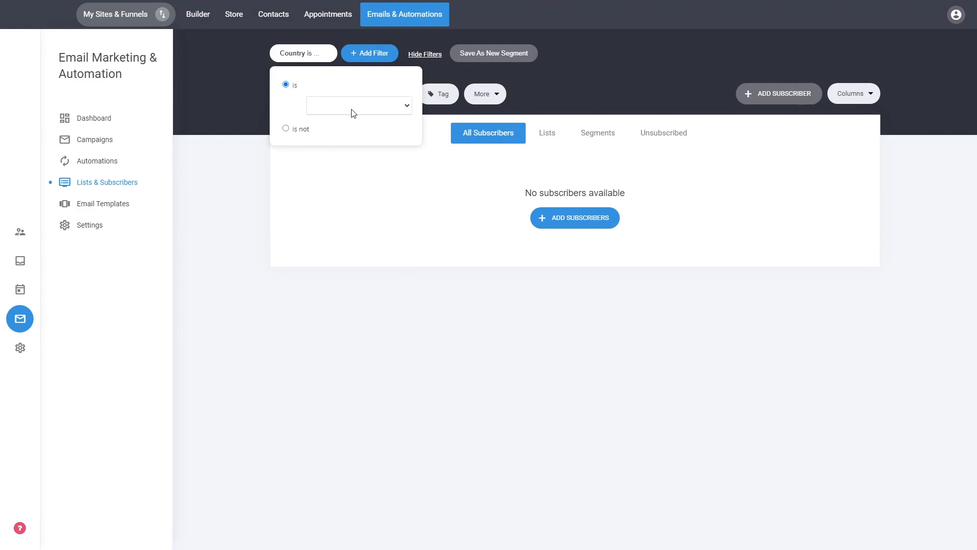
pyautogui.click(336, 231)
pyautogui.click(416, 200)
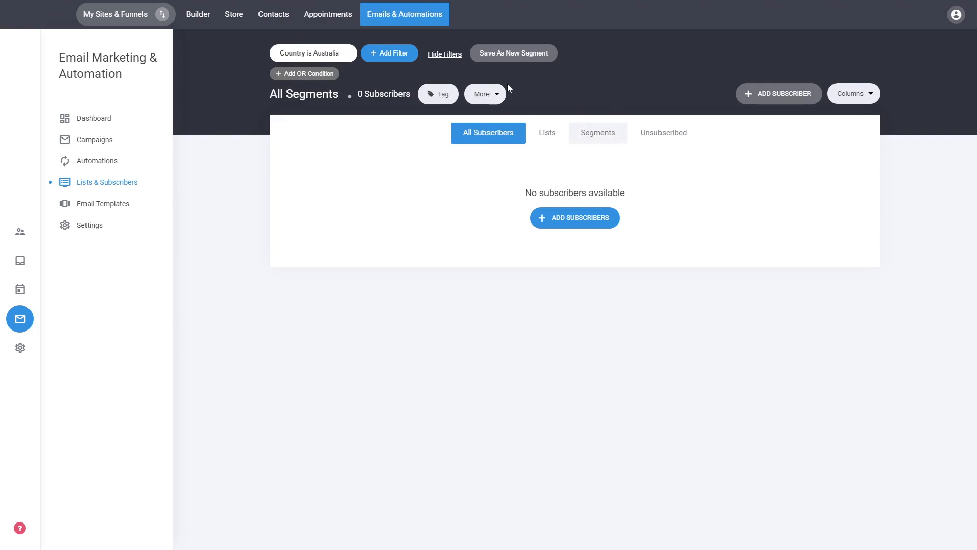
pyautogui.click(516, 61)
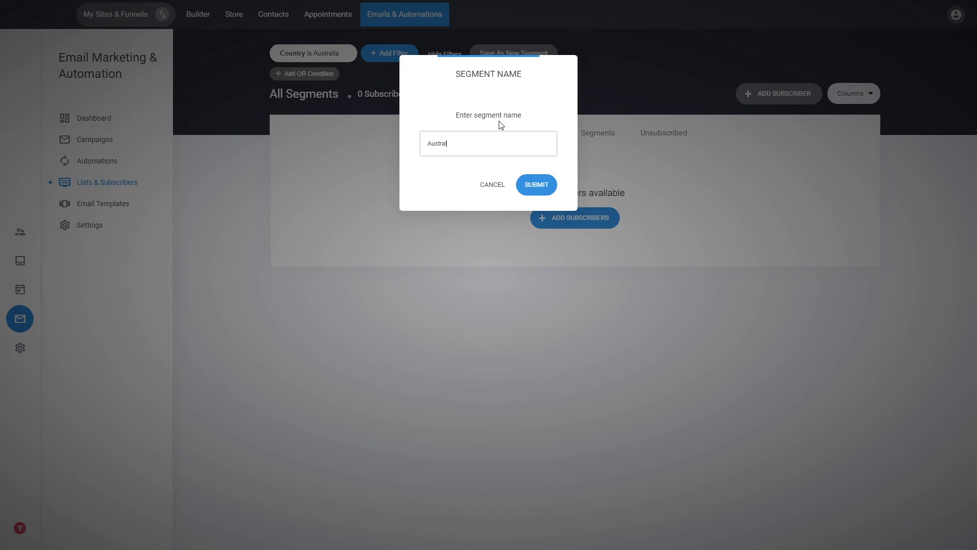
pyautogui.click(536, 184)
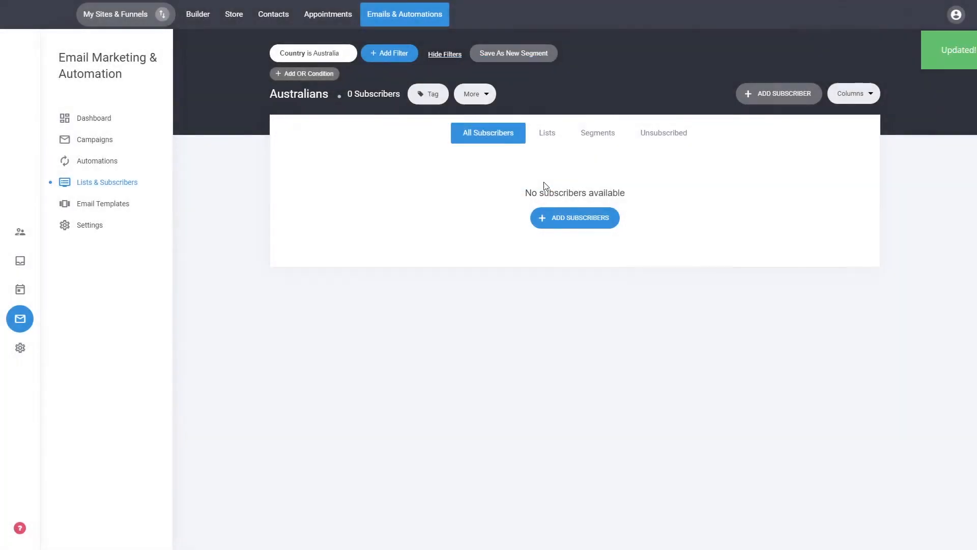
pyautogui.click(597, 134)
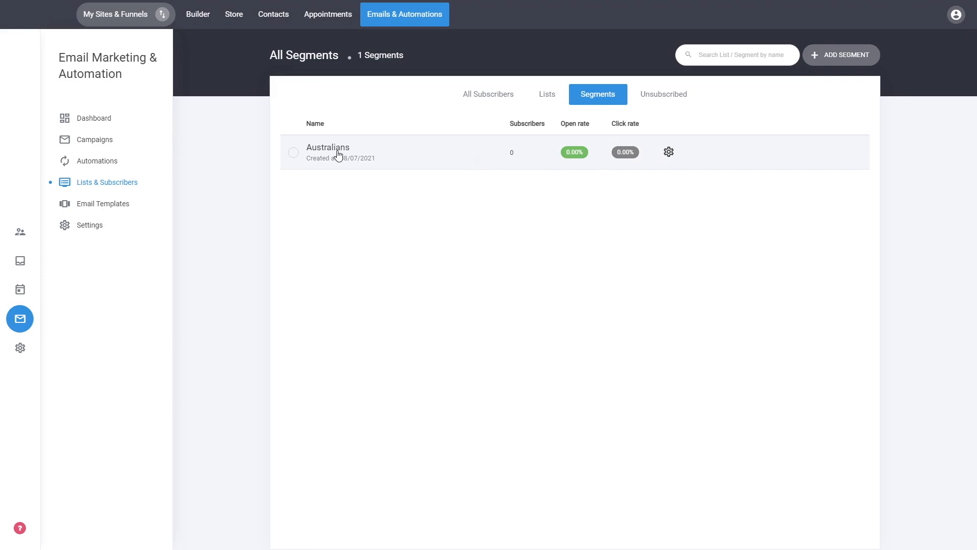
# - Check the Unsubscribed, Segments and Lists tabs, ending on the empty All Subscribers view
pyautogui.click(676, 98)
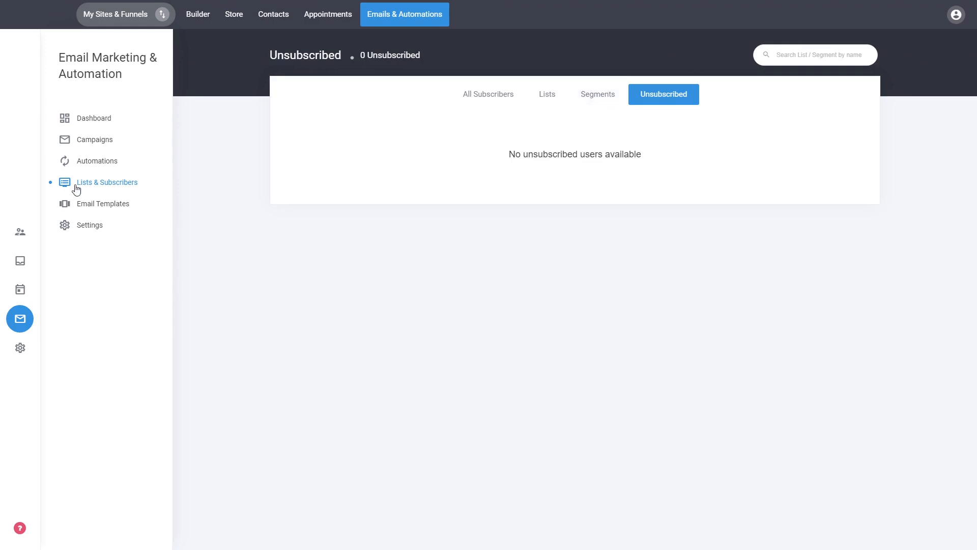
pyautogui.click(594, 101)
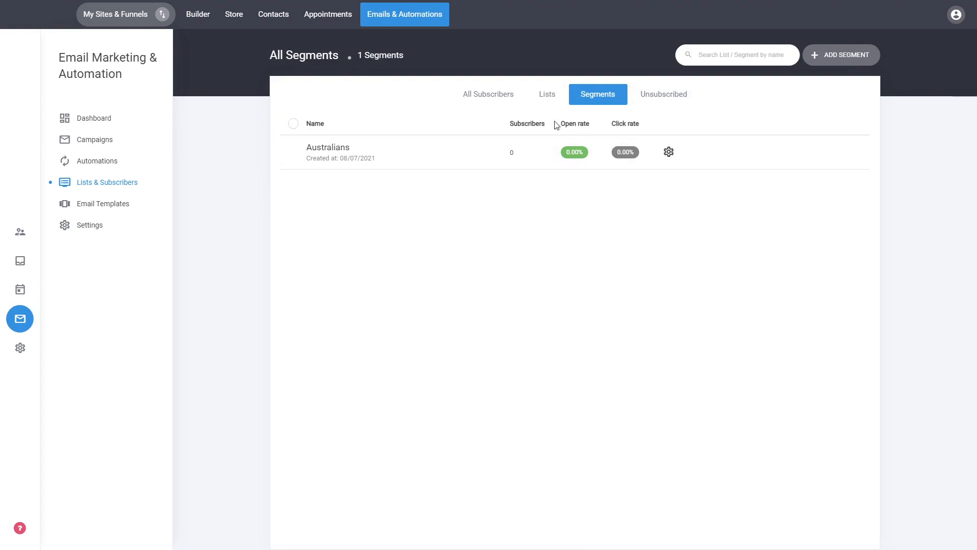
pyautogui.click(546, 97)
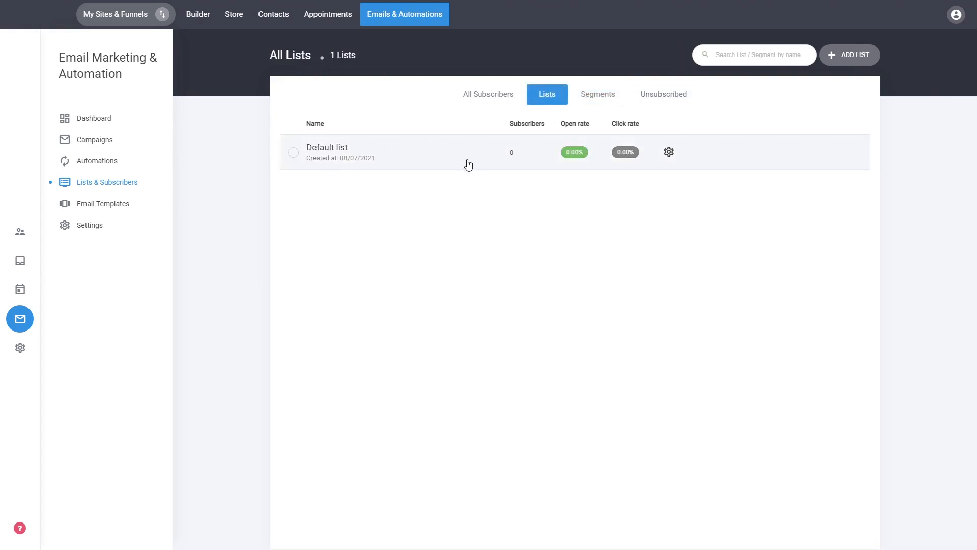
pyautogui.click(513, 101)
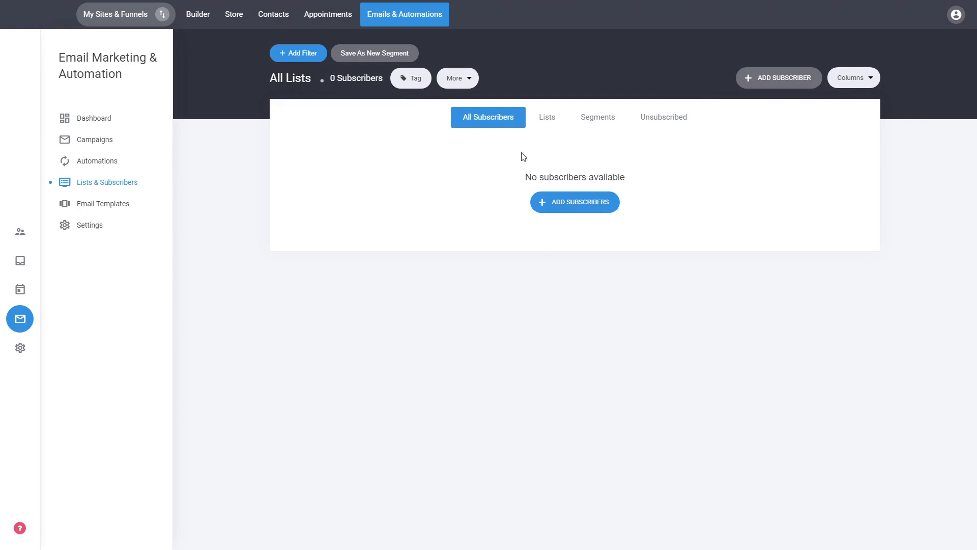
# - Open the site's contacts and view the single existing contact's detail page
pyautogui.click(23, 237)
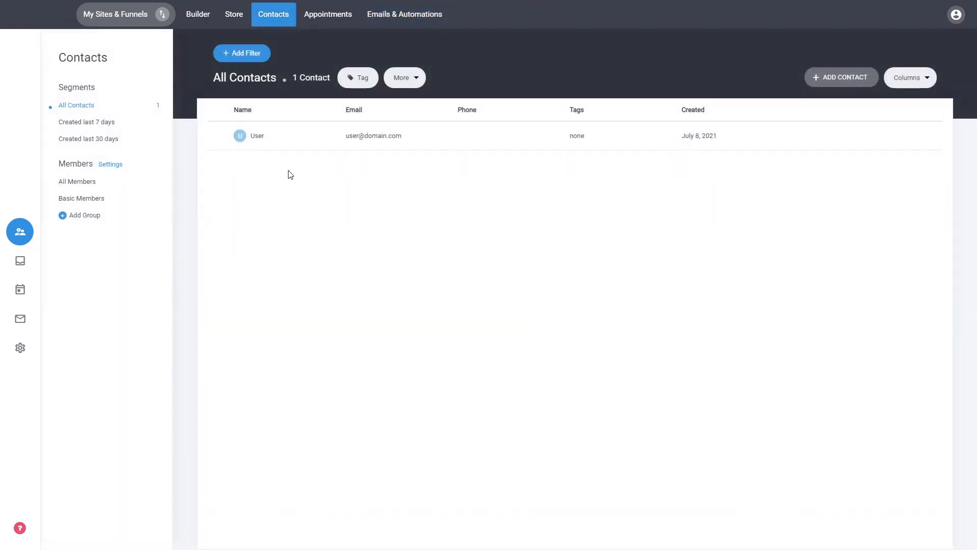
pyautogui.click(219, 136)
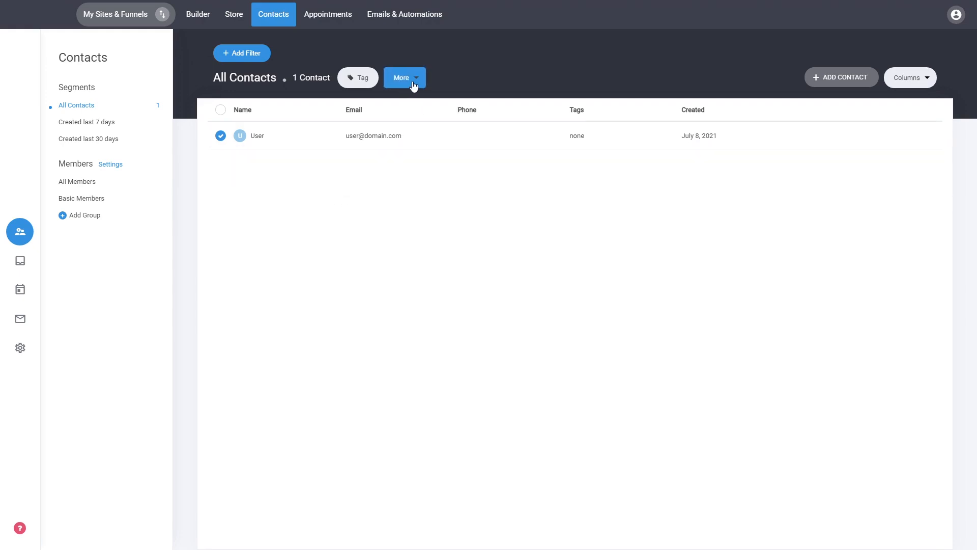
pyautogui.click(257, 136)
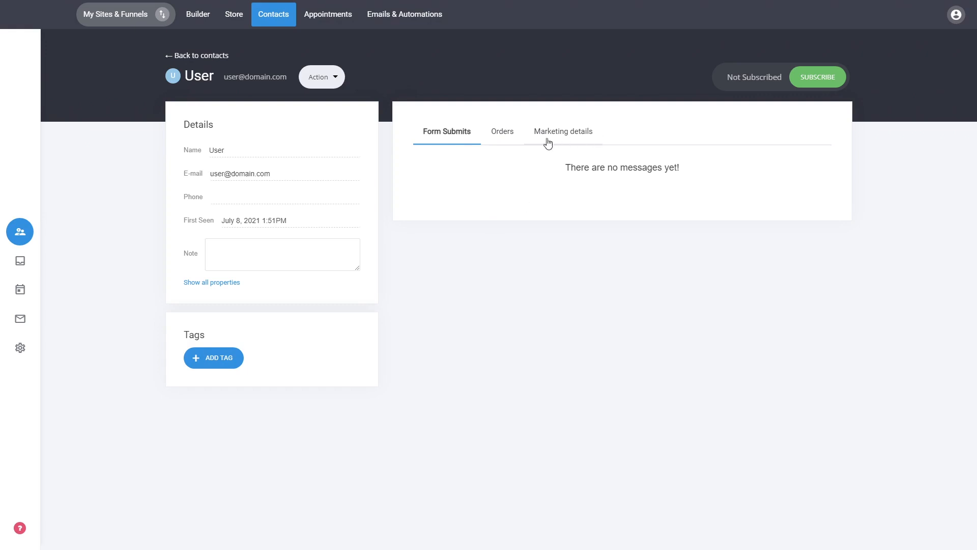
pyautogui.click(200, 55)
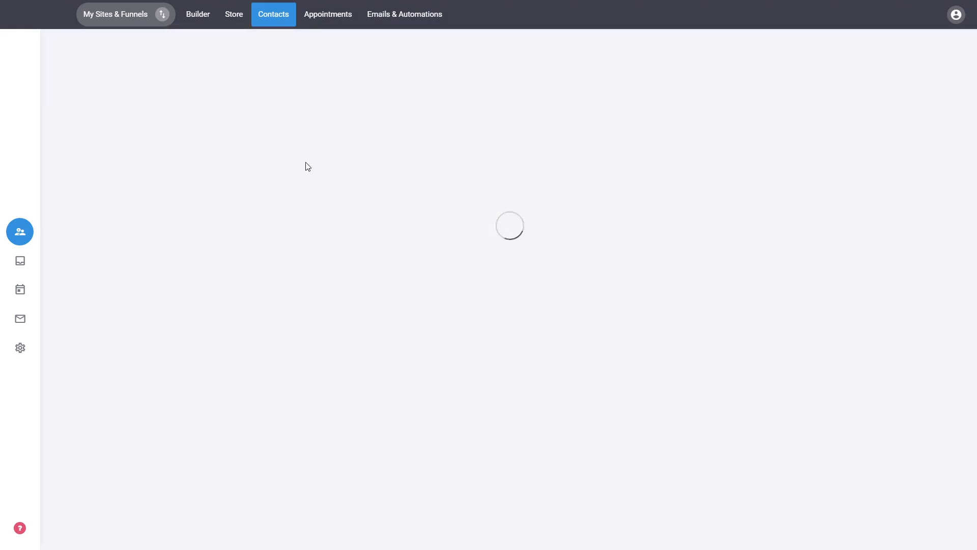
# - Add that contact to the Default list, then go to the email marketing dashboard
pyautogui.click(219, 136)
pyautogui.click(402, 78)
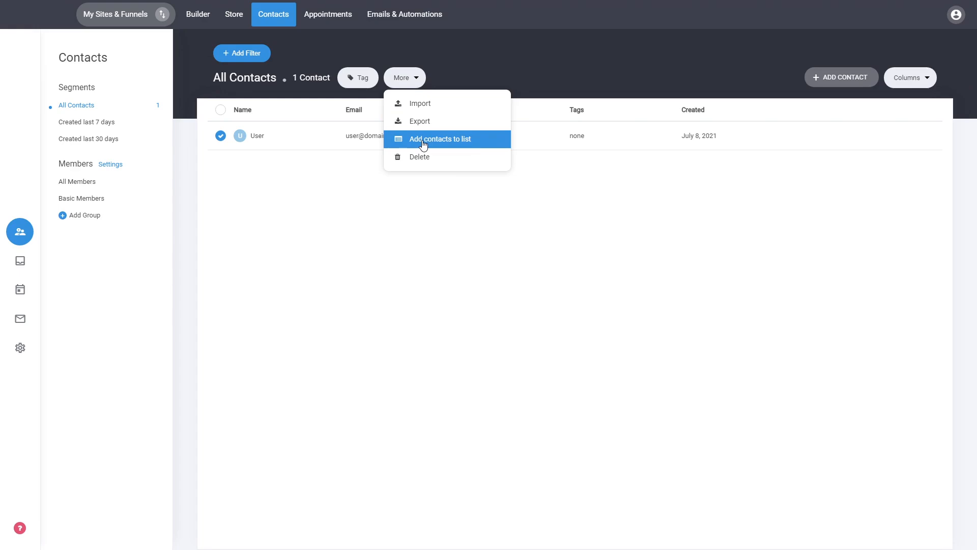
pyautogui.click(422, 145)
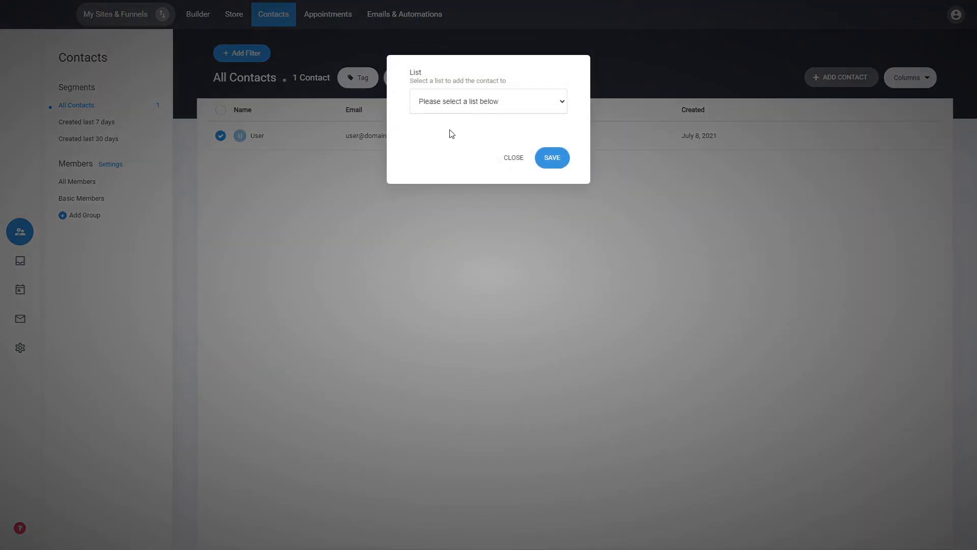
pyautogui.click(449, 134)
pyautogui.click(552, 158)
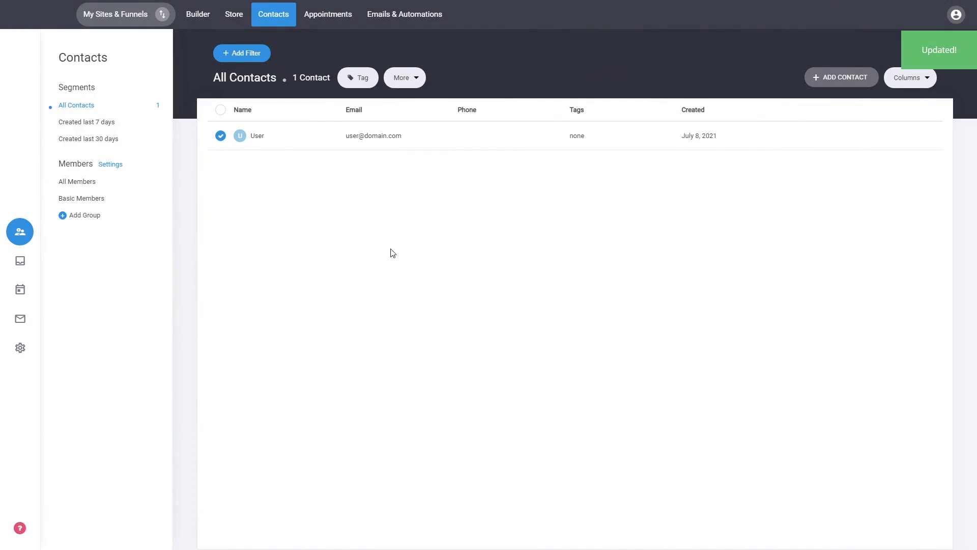
pyautogui.click(20, 318)
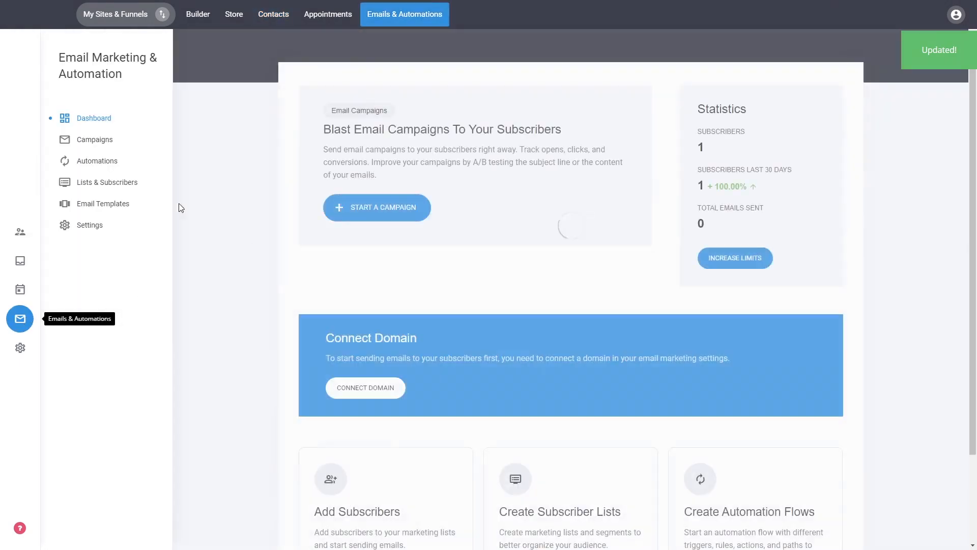
# - Review Lists & Subscribers, then open the Builder on the yoga site's home page
pyautogui.click(116, 184)
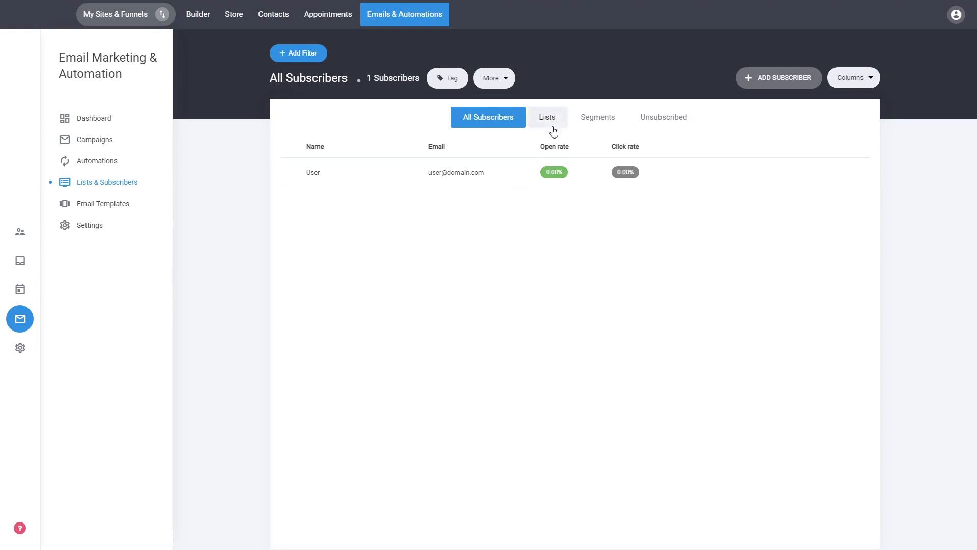
pyautogui.click(199, 20)
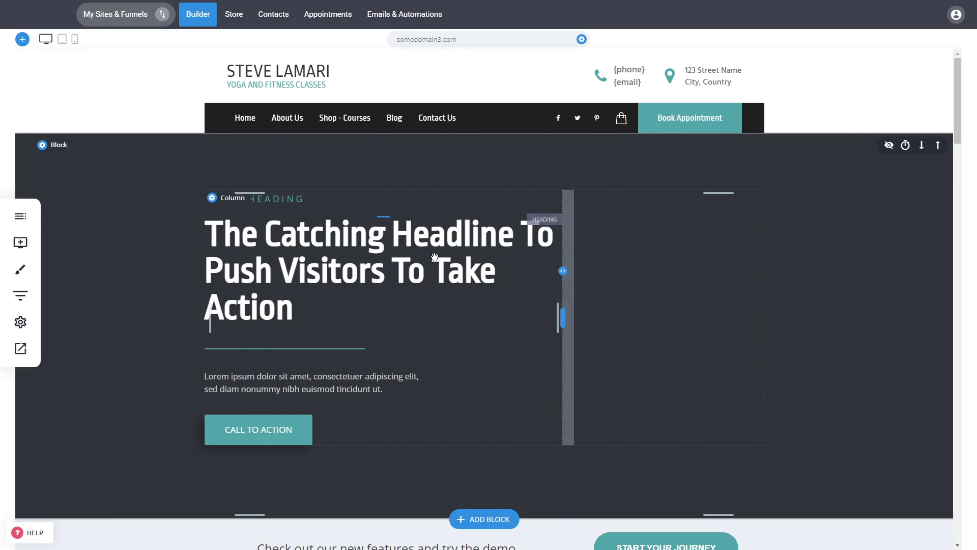
# - Go to the Contact Us page and select its Name, Email, Subject, Message form
pyautogui.click(20, 242)
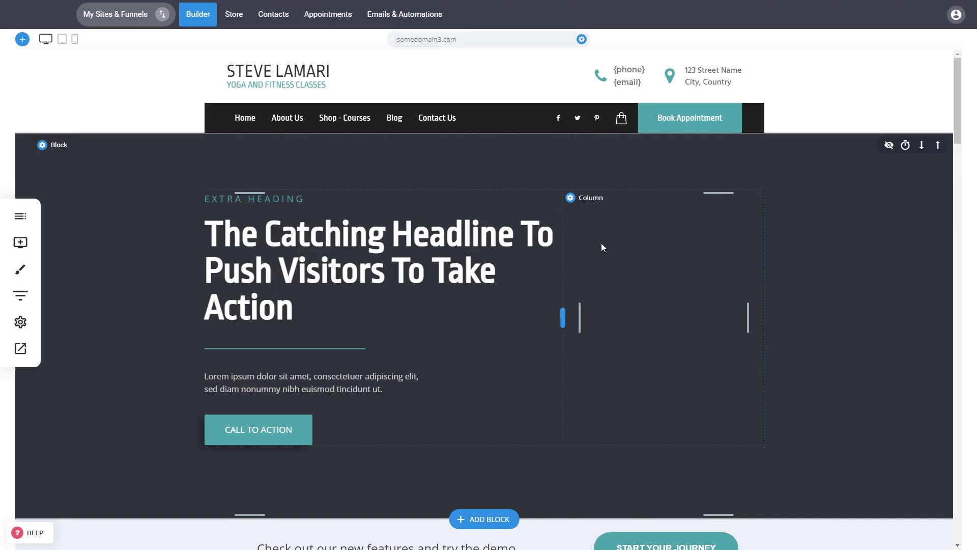
pyautogui.click(437, 127)
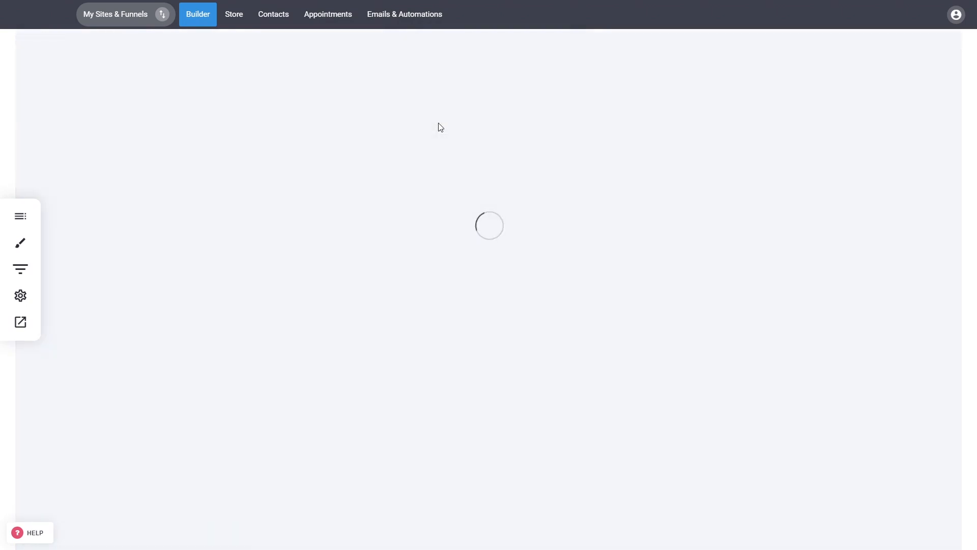
pyautogui.click(742, 331)
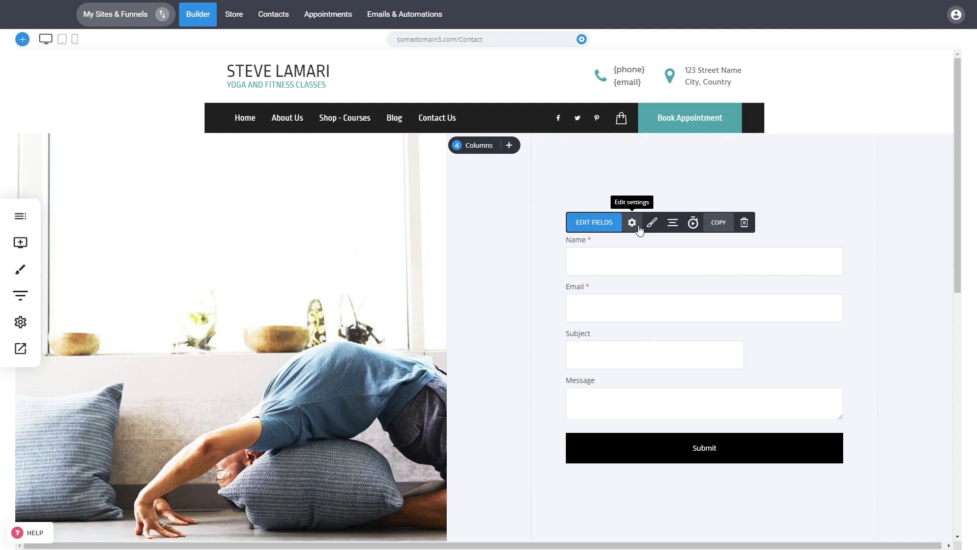
# - In the contact form's settings, connect the form to the Default list
pyautogui.click(633, 224)
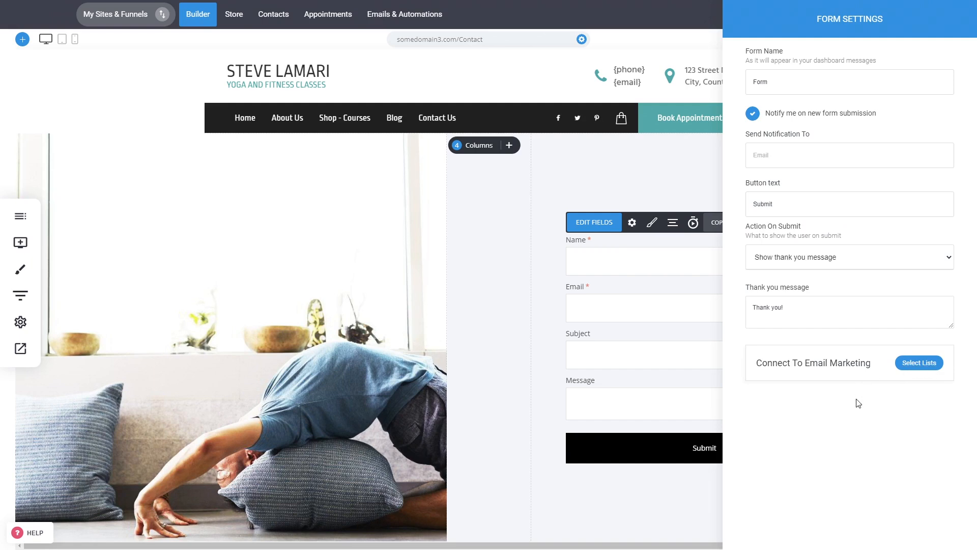
pyautogui.click(924, 368)
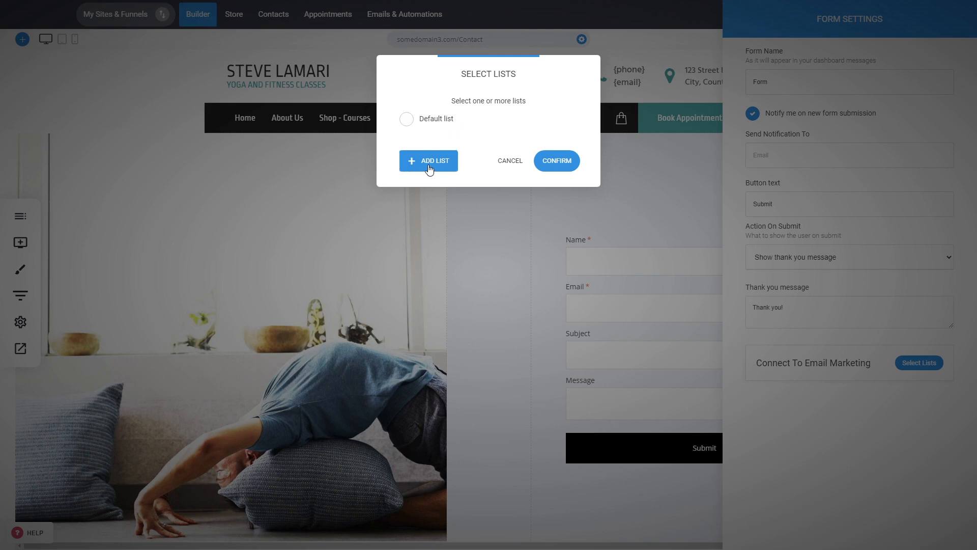
pyautogui.click(438, 121)
pyautogui.click(551, 161)
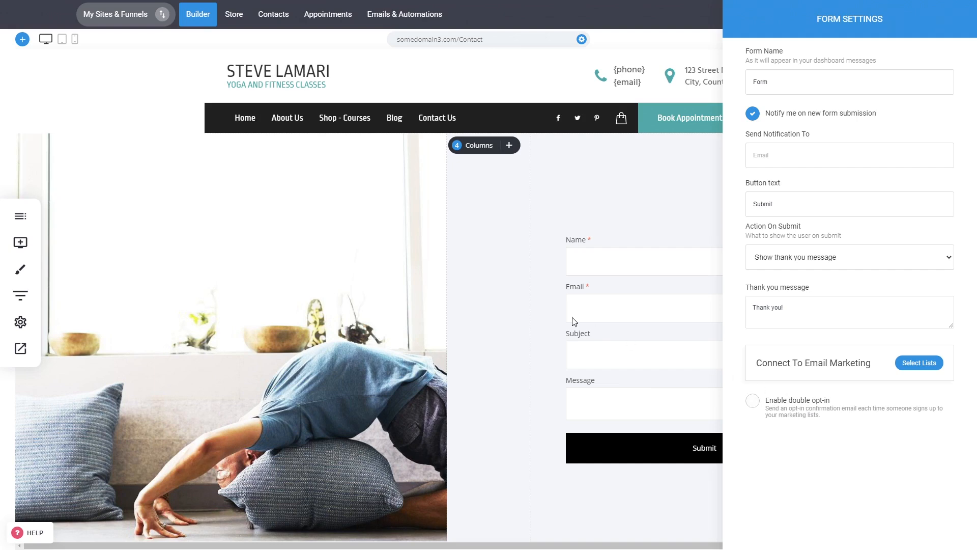
pyautogui.click(443, 284)
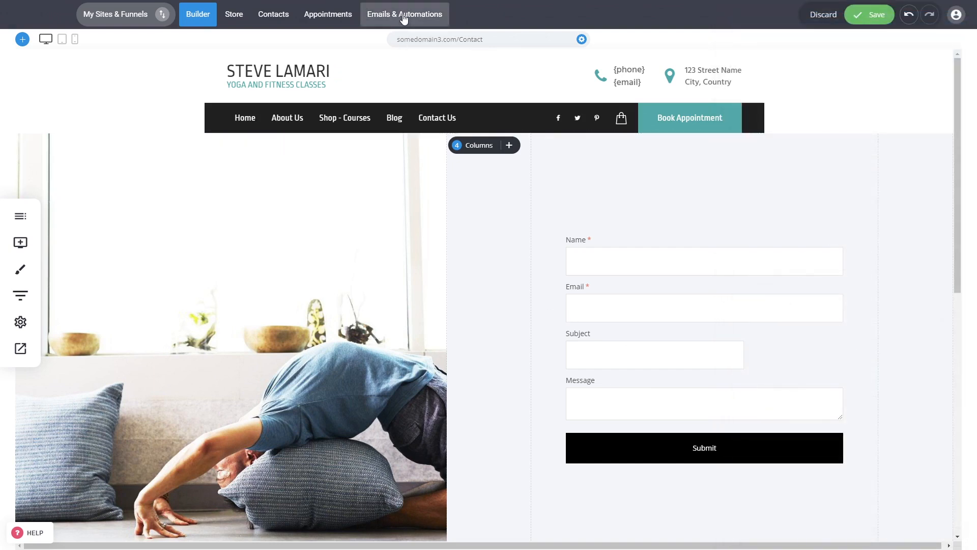
# - Leave the editor for Emails & Automations, discarding unsaved changes, and open Lists & Subscribers
pyautogui.click(404, 14)
pyautogui.click(464, 245)
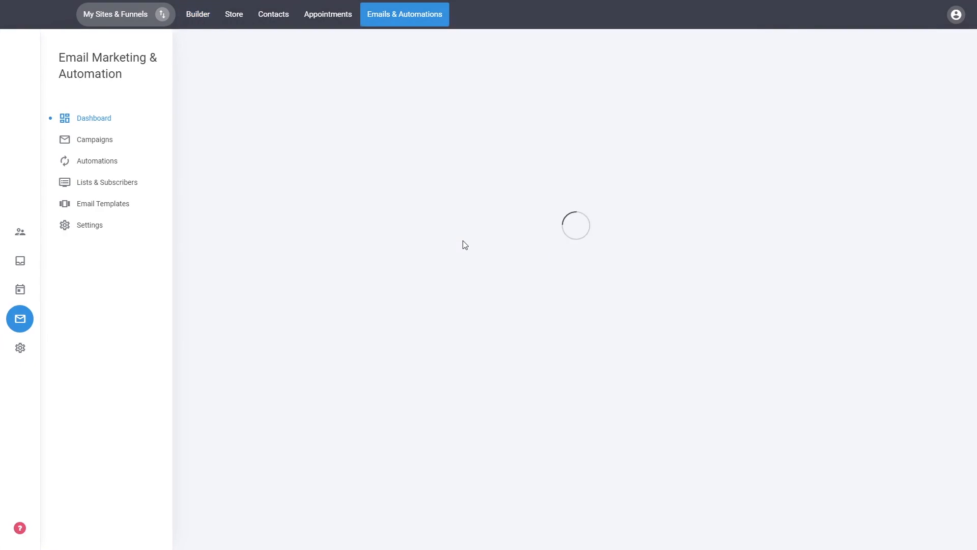
pyautogui.click(104, 183)
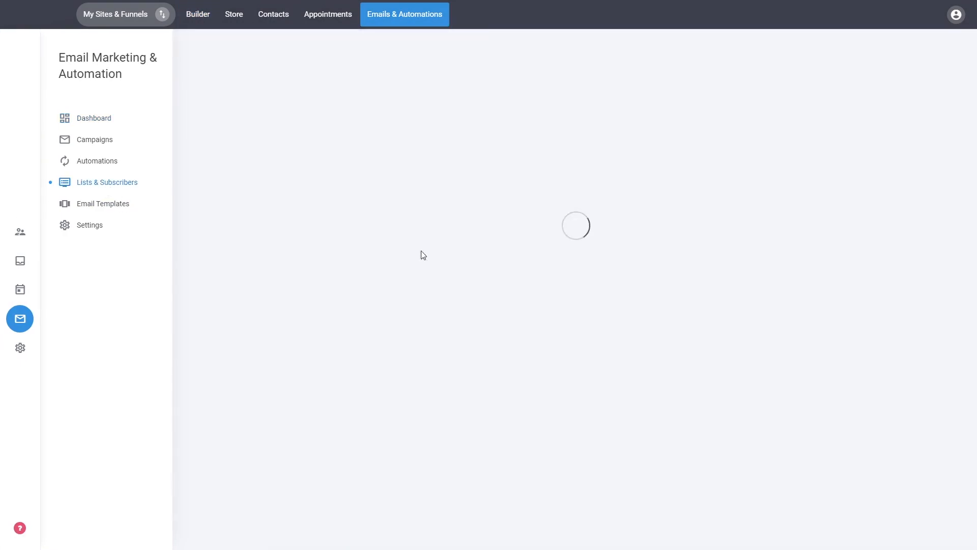